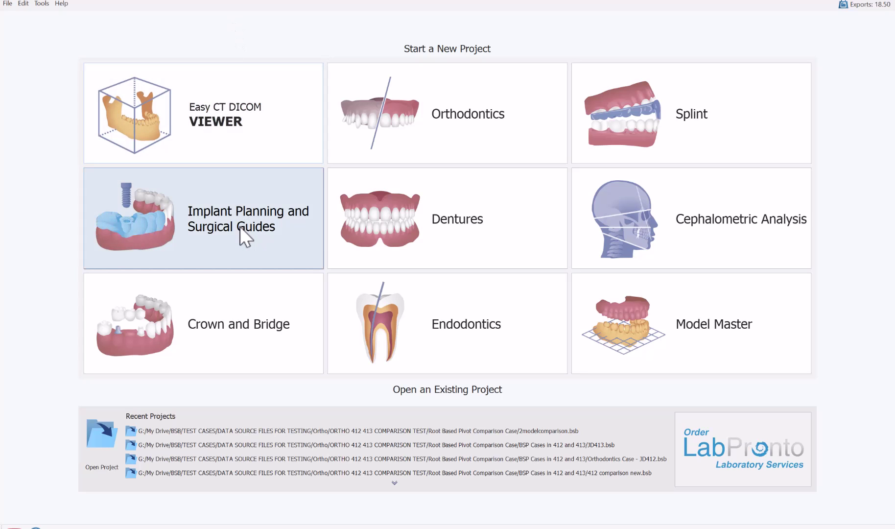
- Start a One or Two Implant Case under Implant Planning and Surgical Guides
click(190, 231)
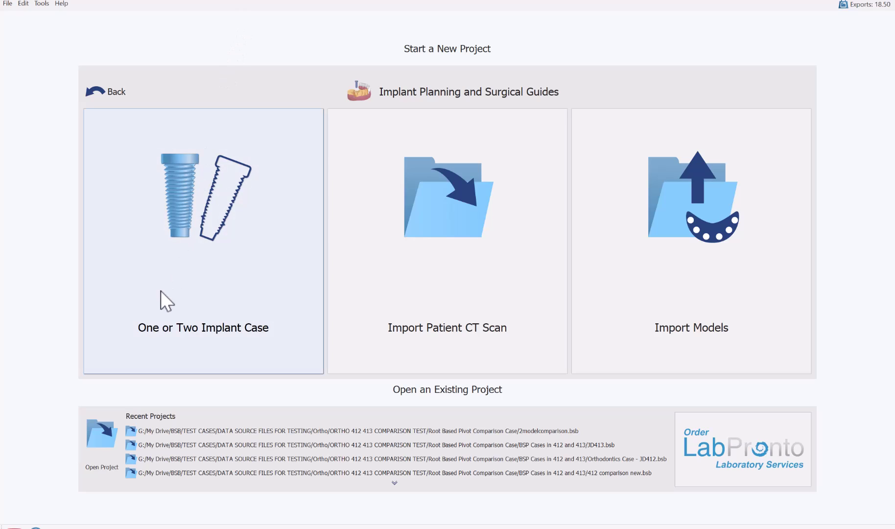
click(218, 248)
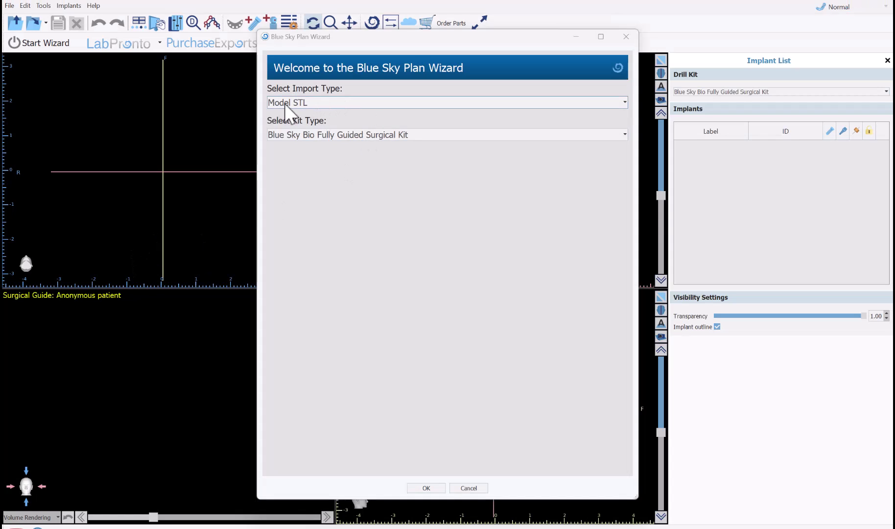
- Keep the Model STL import type and the Blue Sky Bio Fully Guided Surgical Kit, and confirm
click(329, 103)
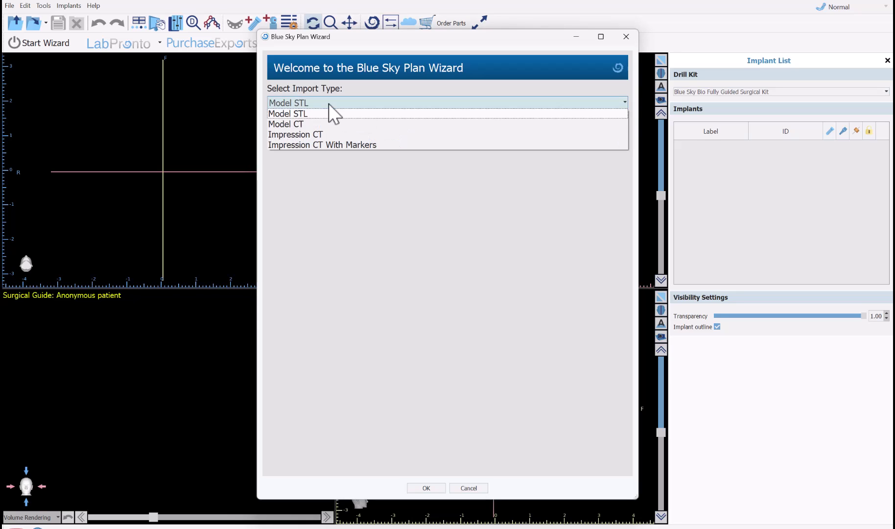
click(329, 103)
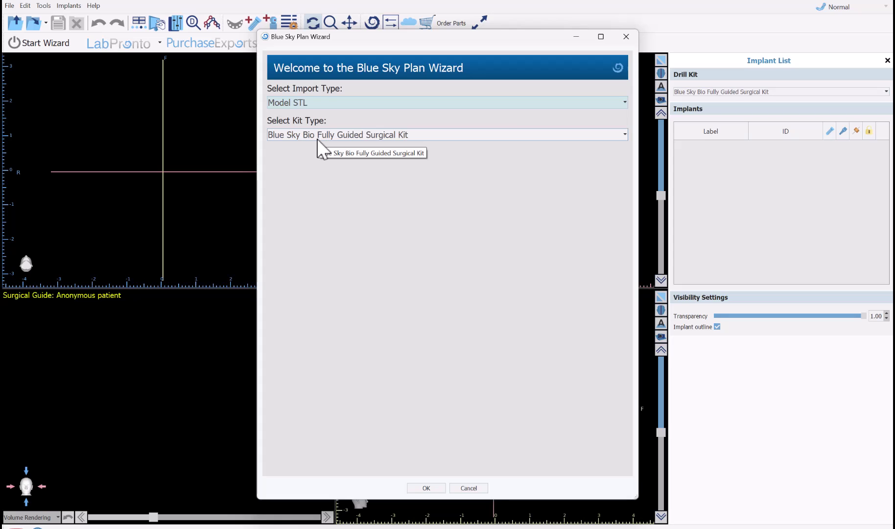
click(302, 134)
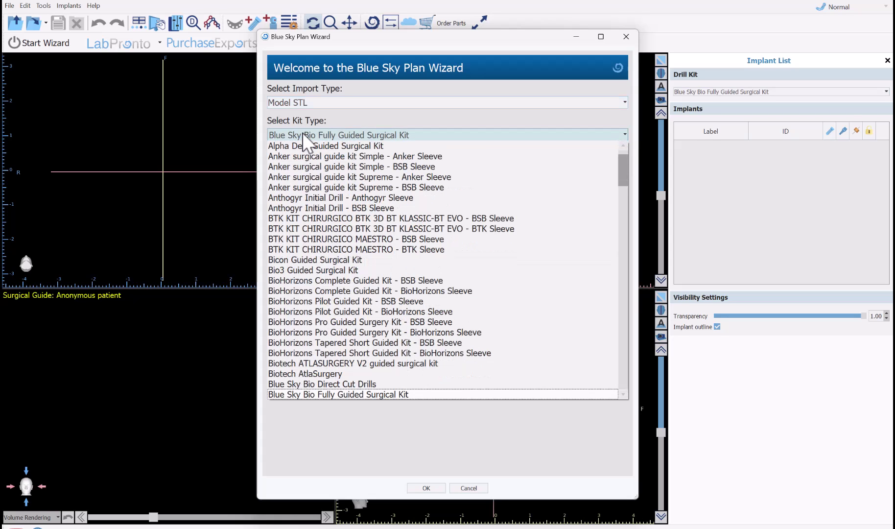
click(302, 135)
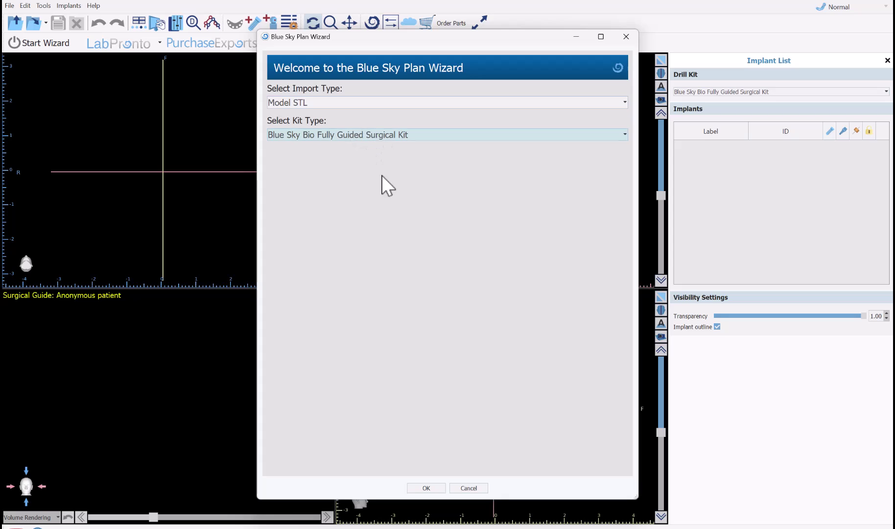
click(426, 488)
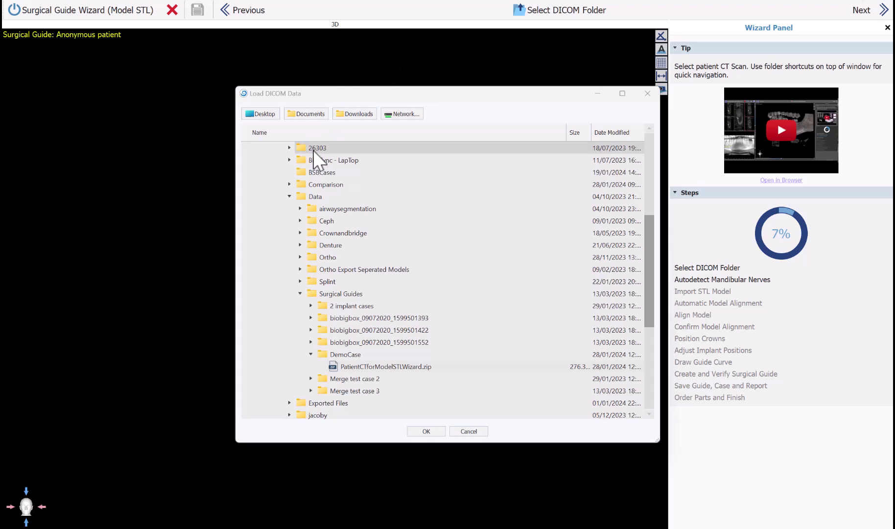
- Load PatientCTforModelSTLWizard.zip from DemoCase as the patient's DICOM data
click(364, 366)
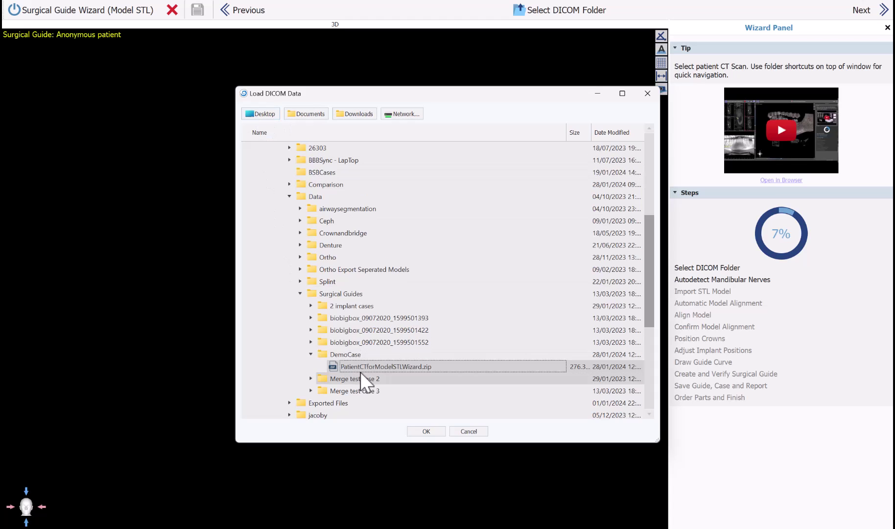
click(421, 431)
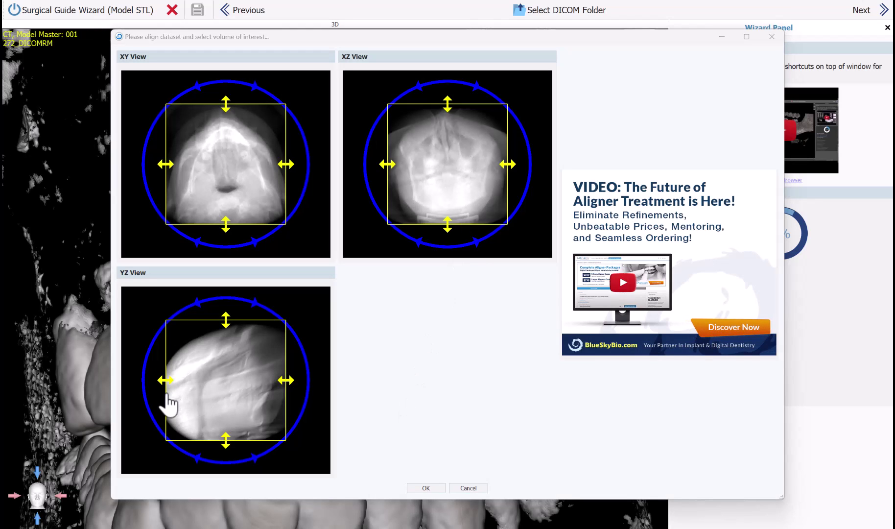
- Pull in the side and top edges of the volume-of-interest box, then accept the crop
mouse_move(168, 394)
mouse_down()
mouse_move(198, 394)
mouse_move(199, 403)
mouse_up()
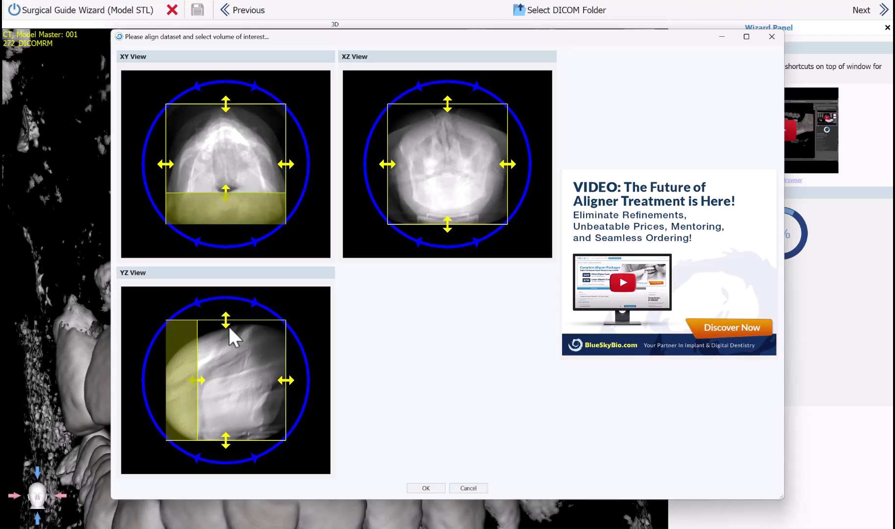
drag(230, 326, 240, 367)
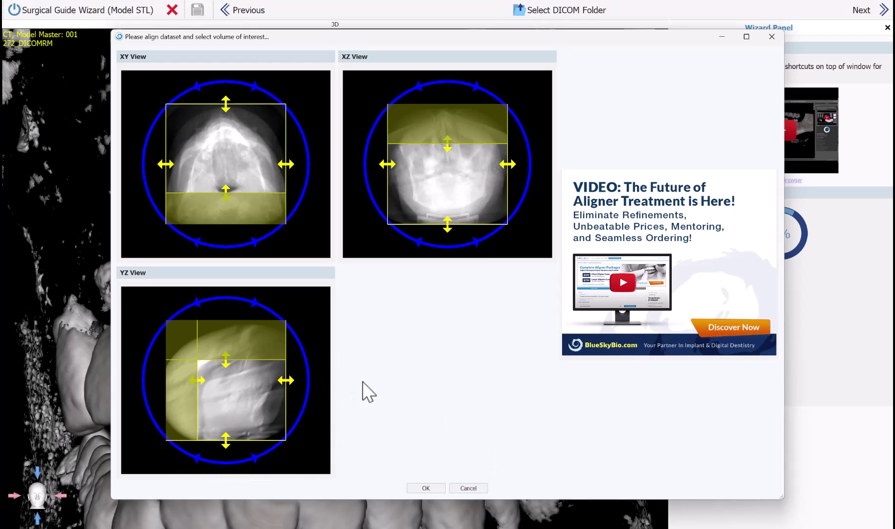
click(426, 488)
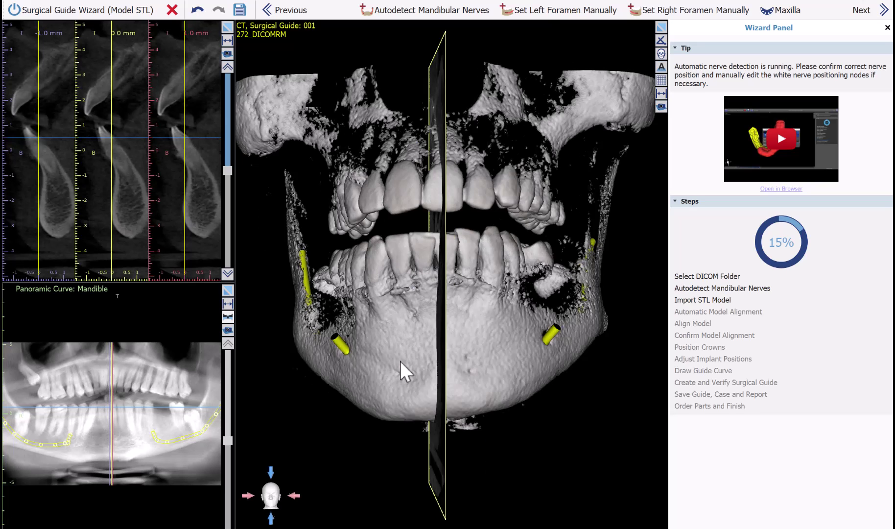
- Rotate the 3D jaw to check the detected mandibular nerves, then advance to STL import
drag(400, 363, 307, 139)
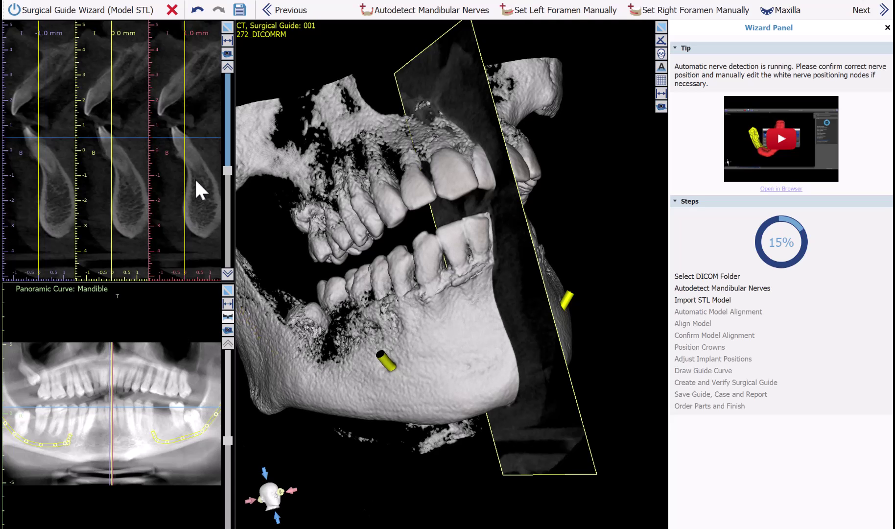
drag(224, 172, 228, 213)
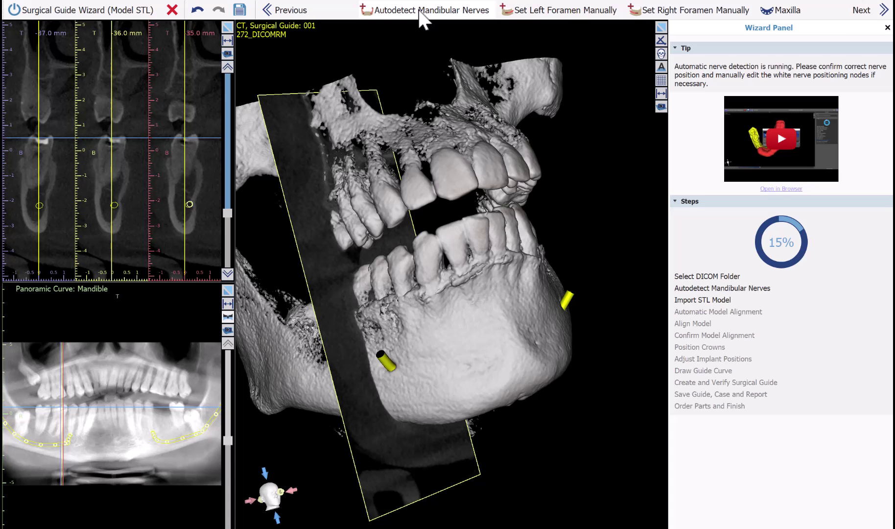
drag(526, 253, 468, 289)
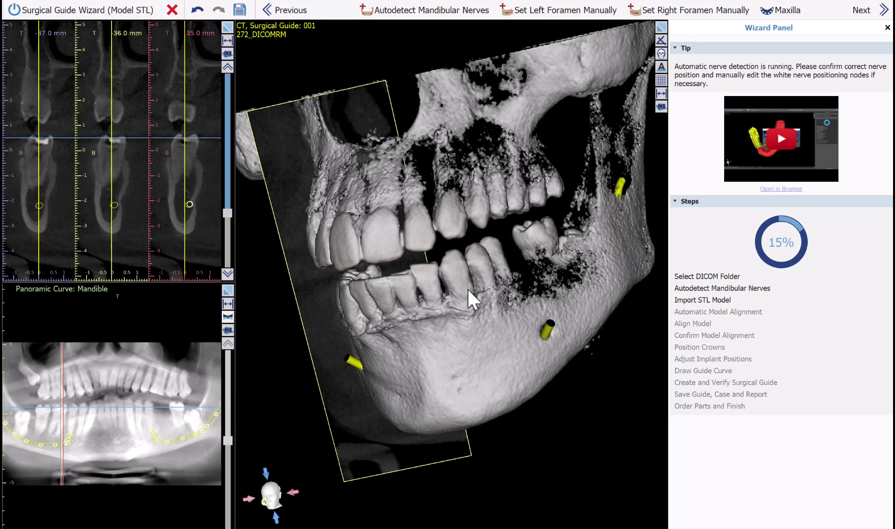
click(885, 12)
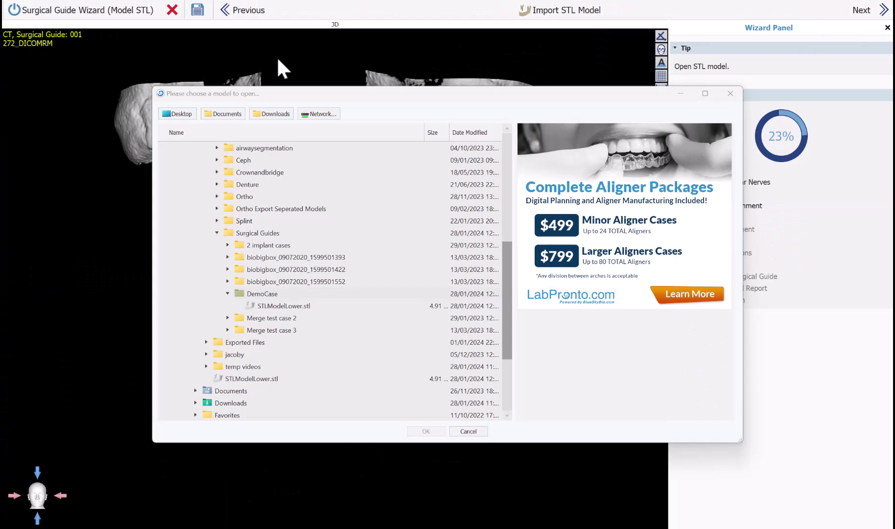
- Open STLModelLower.stl from DemoCase and identify it as the mandible for automatic alignment
click(293, 309)
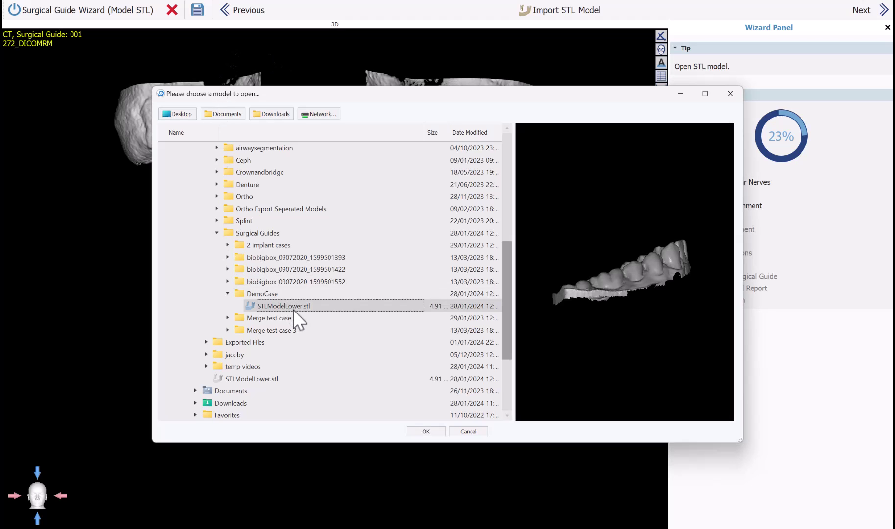
drag(588, 323, 440, 313)
drag(681, 301, 558, 399)
click(429, 432)
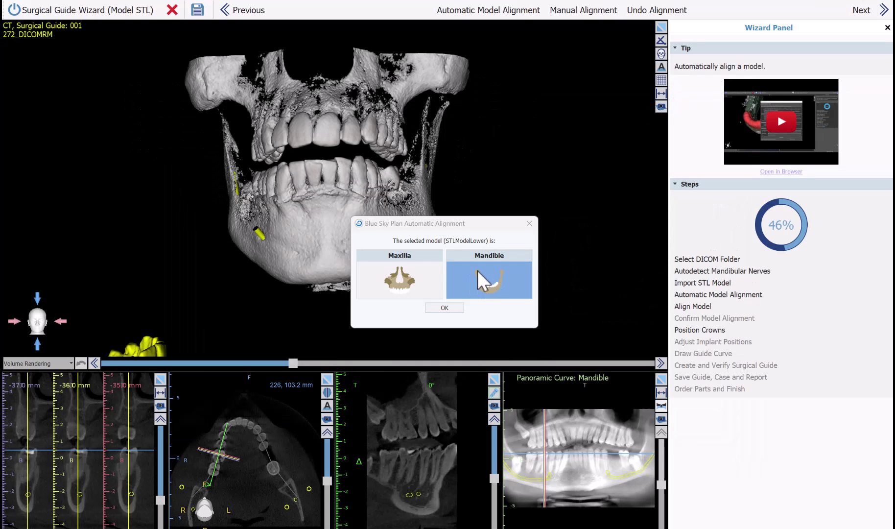
click(457, 307)
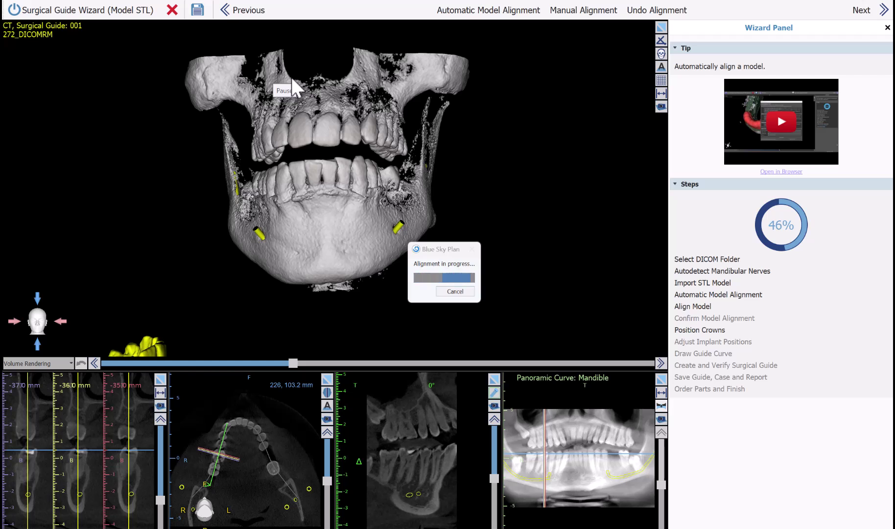
- Check the model's fit with cross-sections at -35/-34/-33 mm, then continue to crown positioning
drag(444, 126, 433, 162)
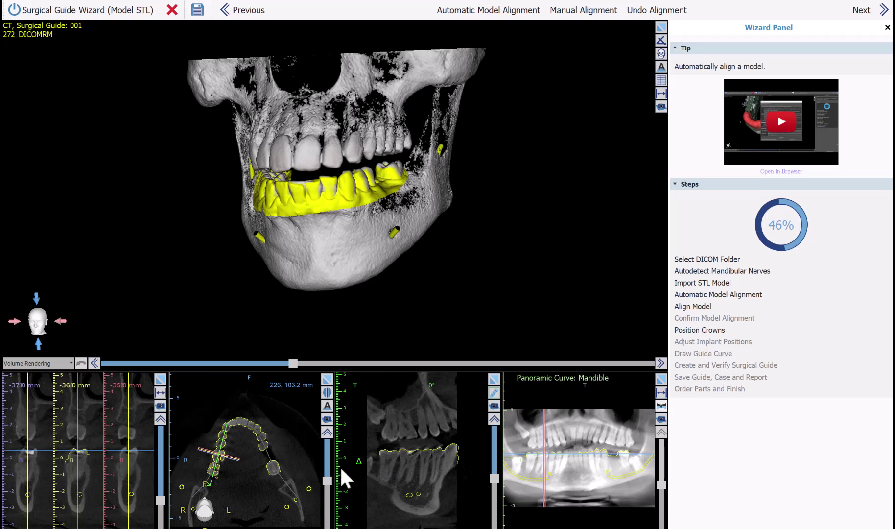
drag(327, 480, 328, 476)
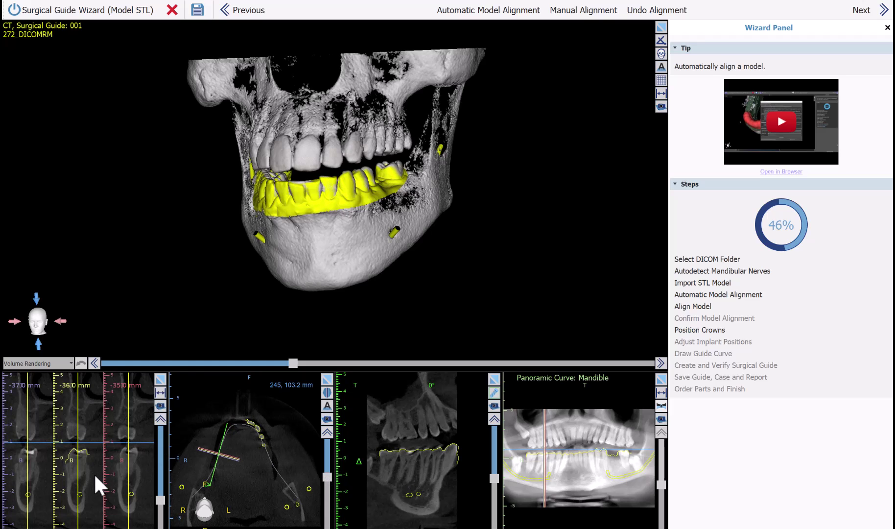
drag(163, 497, 165, 493)
scroll(162, 490, up, 10)
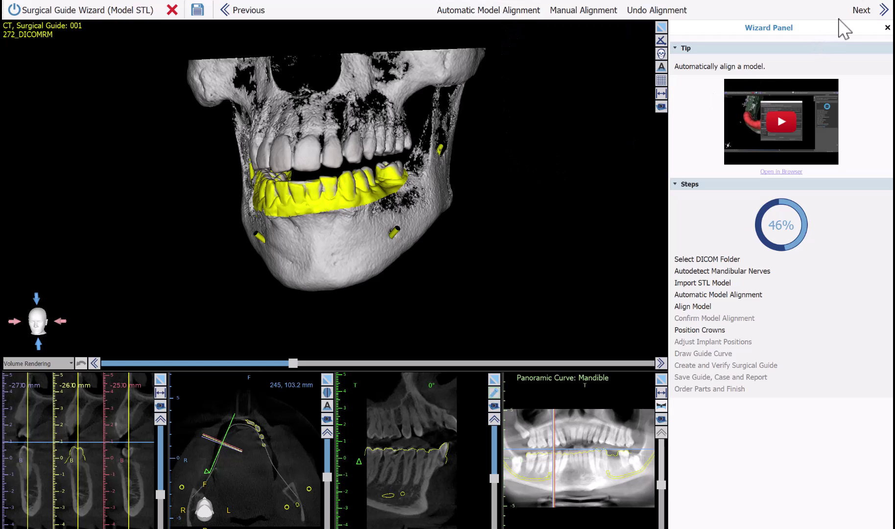
click(858, 14)
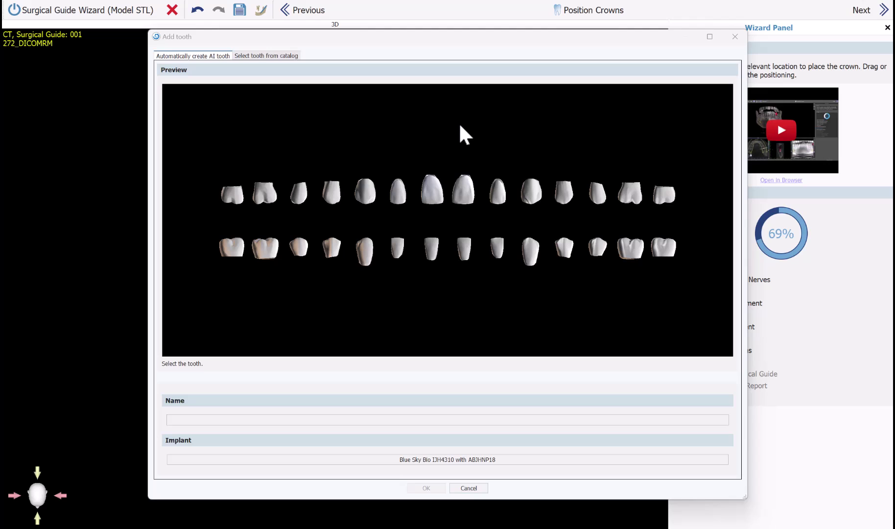
- Create an AI lower left first molar paired with the Blue Sky Bio IJH4310 implant
click(262, 57)
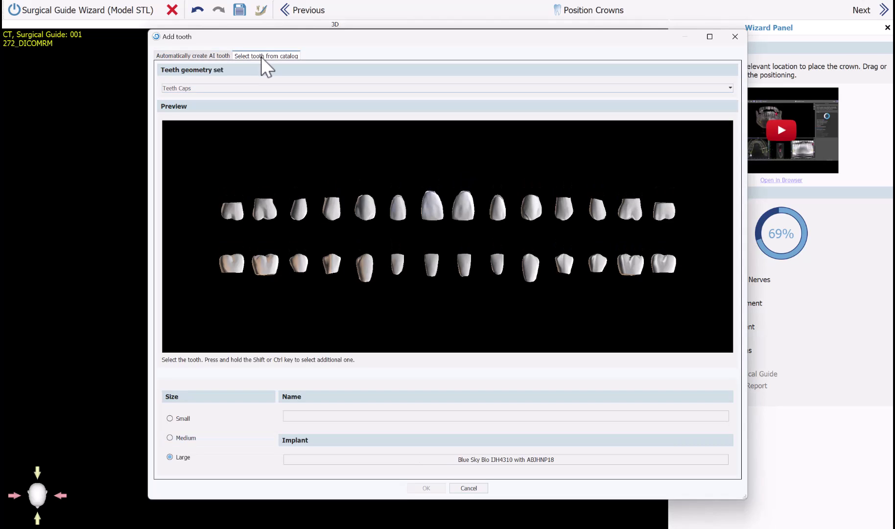
click(399, 89)
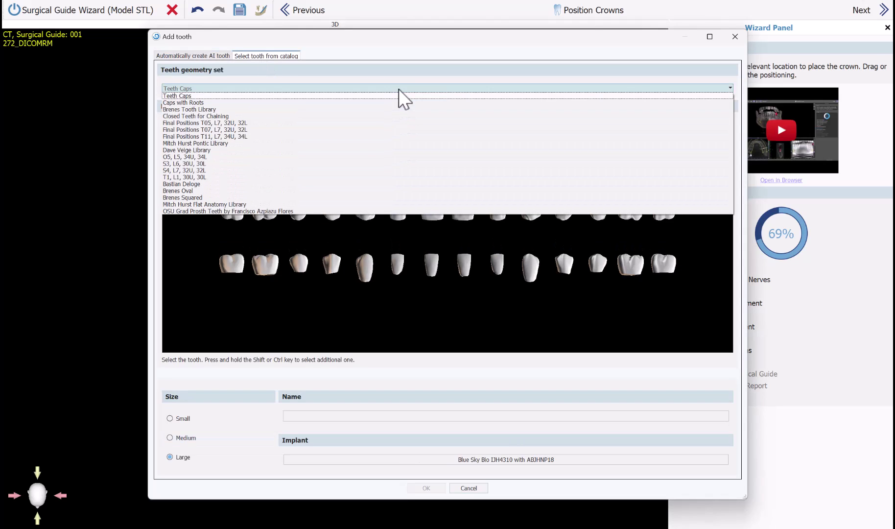
click(399, 95)
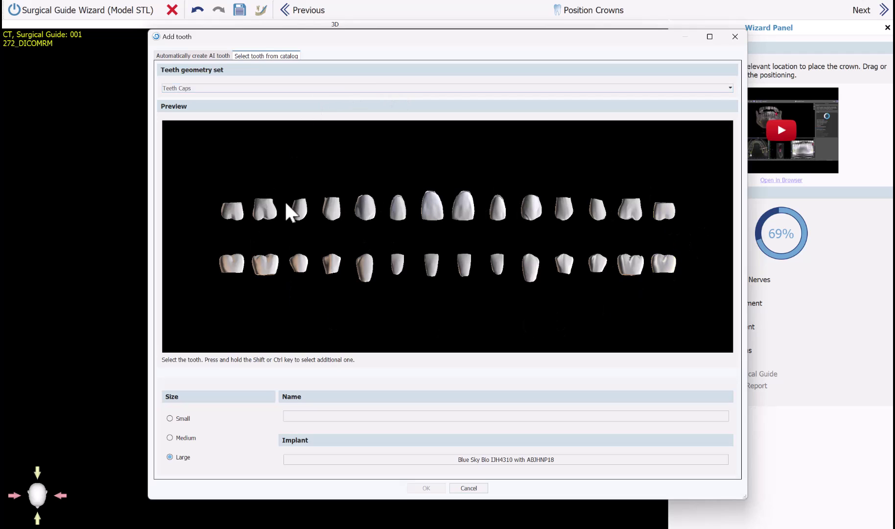
click(193, 56)
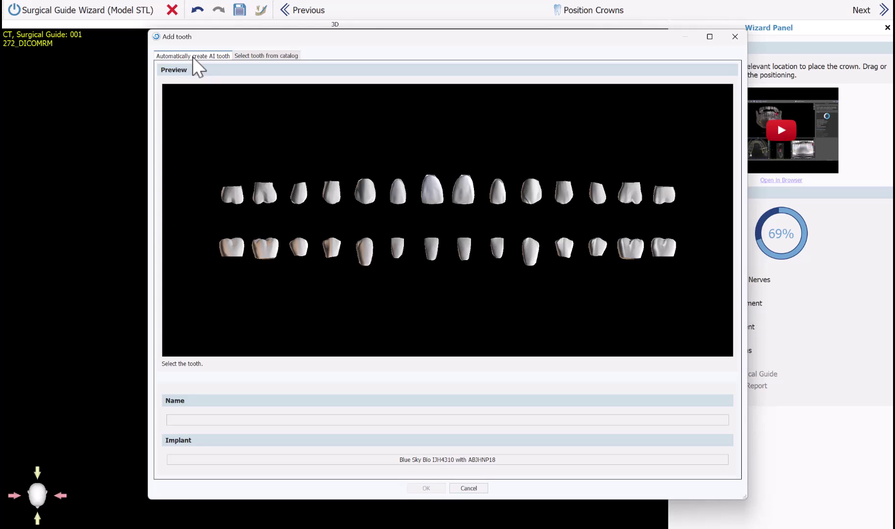
click(632, 252)
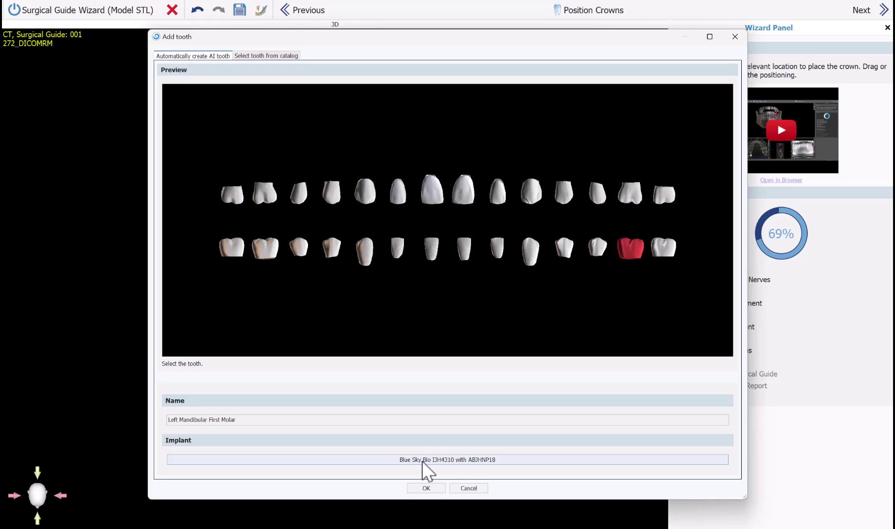
click(481, 460)
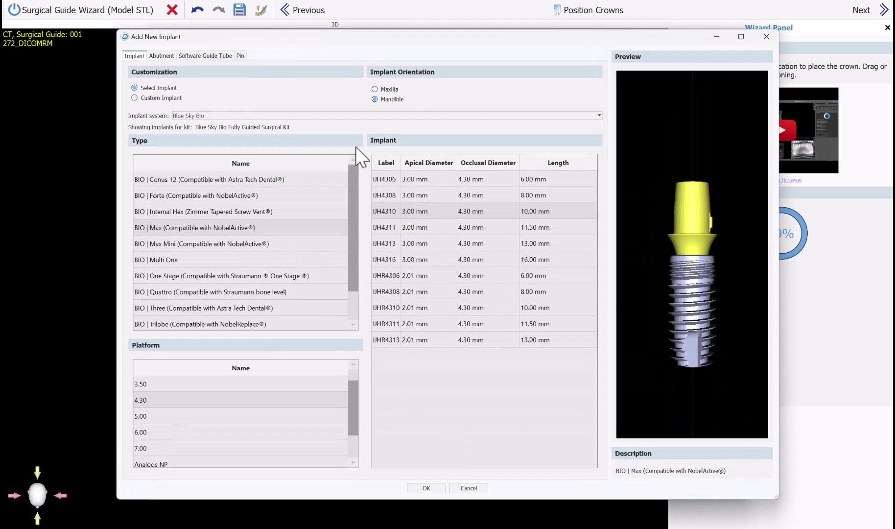
click(435, 489)
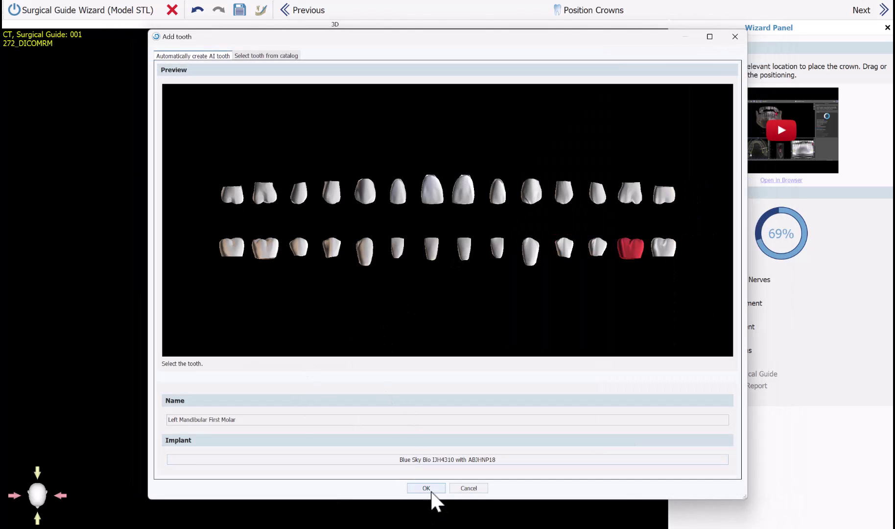
click(430, 489)
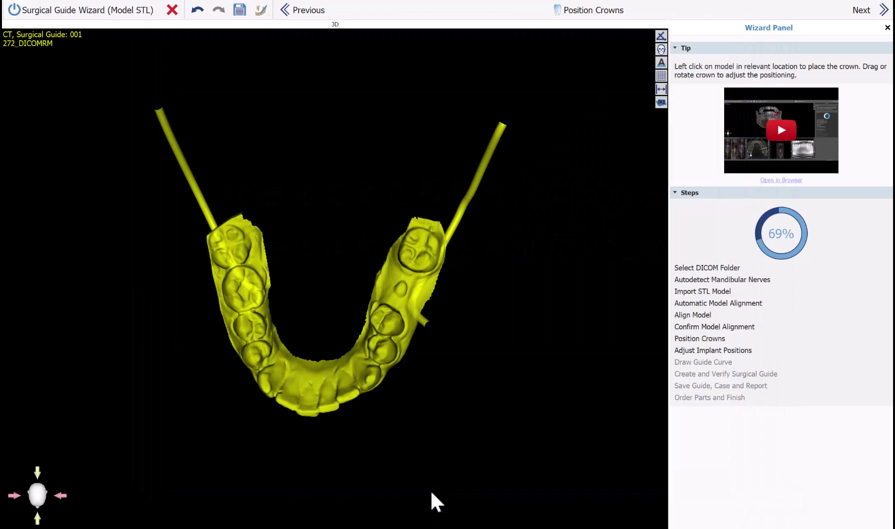
- Place the molar crown at the lower left site, inspect it occlusally, and advance
click(402, 291)
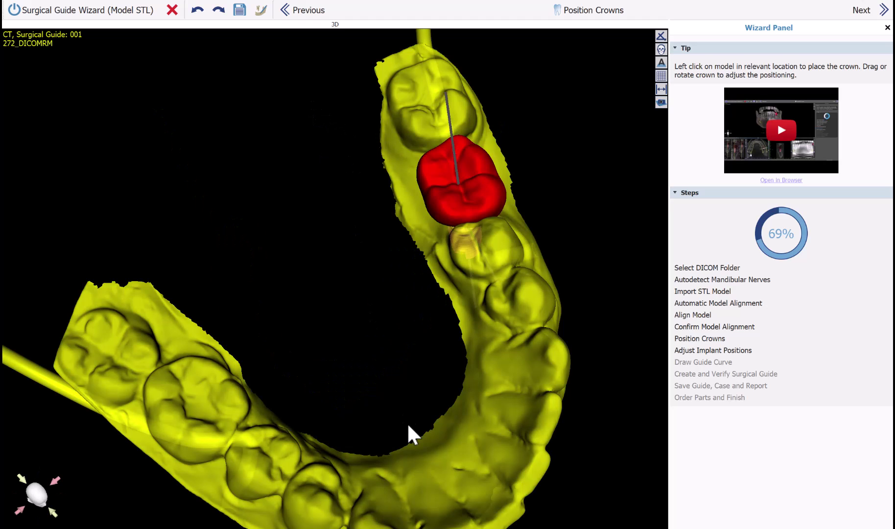
drag(442, 445, 122, 342)
click(460, 265)
drag(628, 132, 607, 318)
click(424, 387)
drag(191, 386, 105, 357)
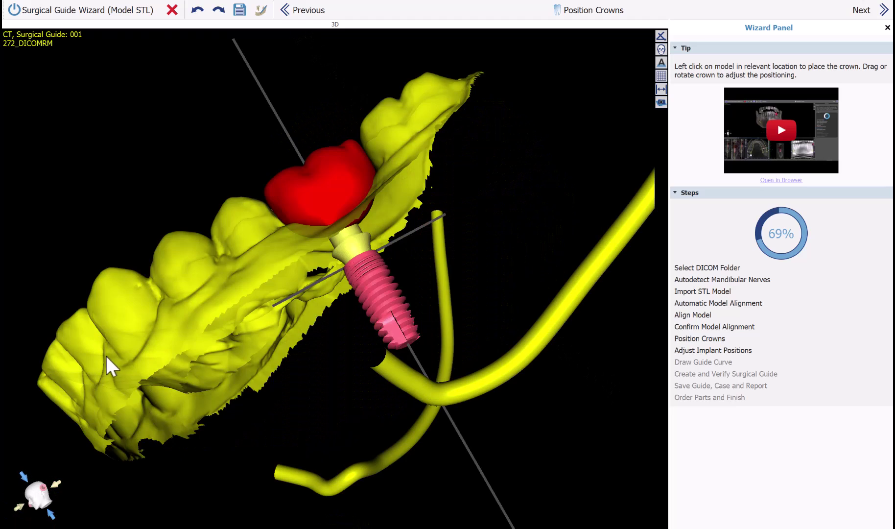
drag(88, 241, 427, 416)
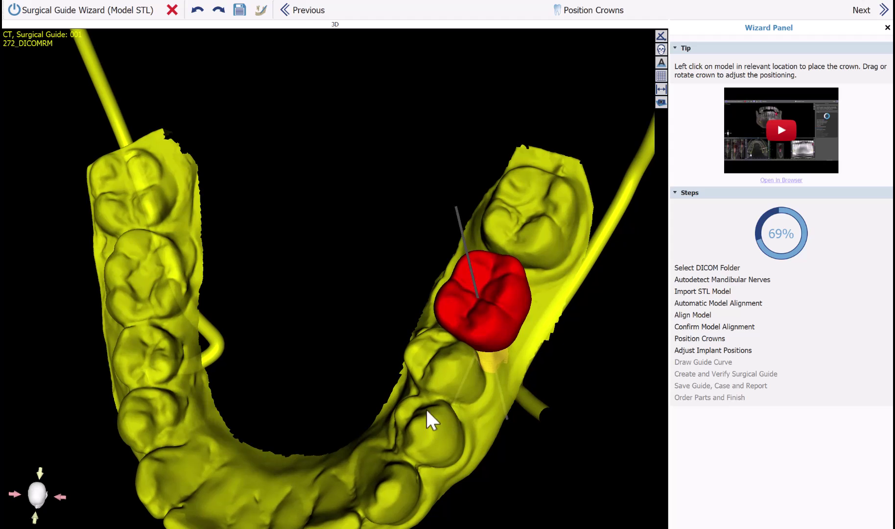
click(861, 11)
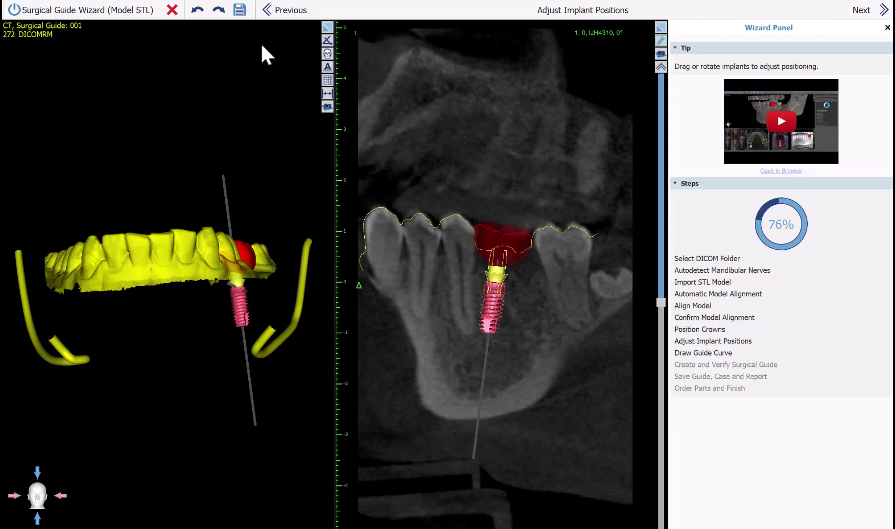
- Shift the IJH4310 implant slightly in the CT slice, closing its options menu unchanged
mouse_move(228, 335)
drag(178, 321, 38, 436)
mouse_move(499, 326)
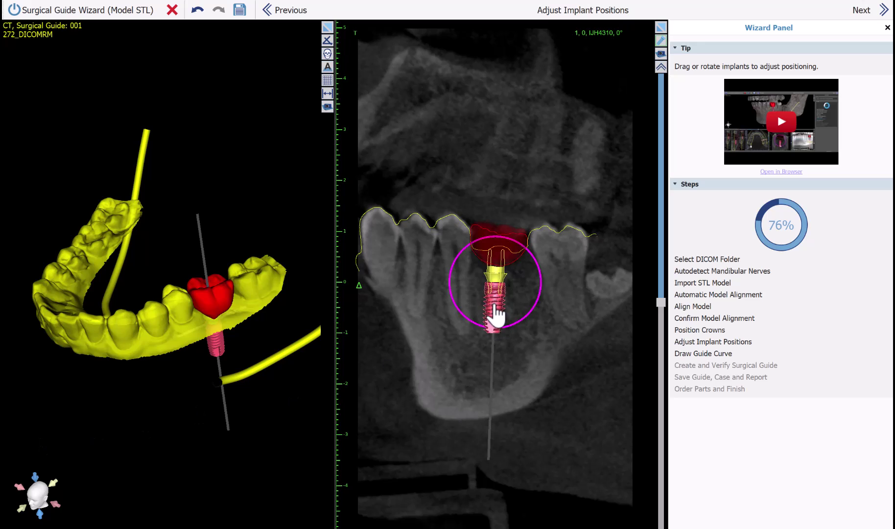
drag(496, 311, 511, 329)
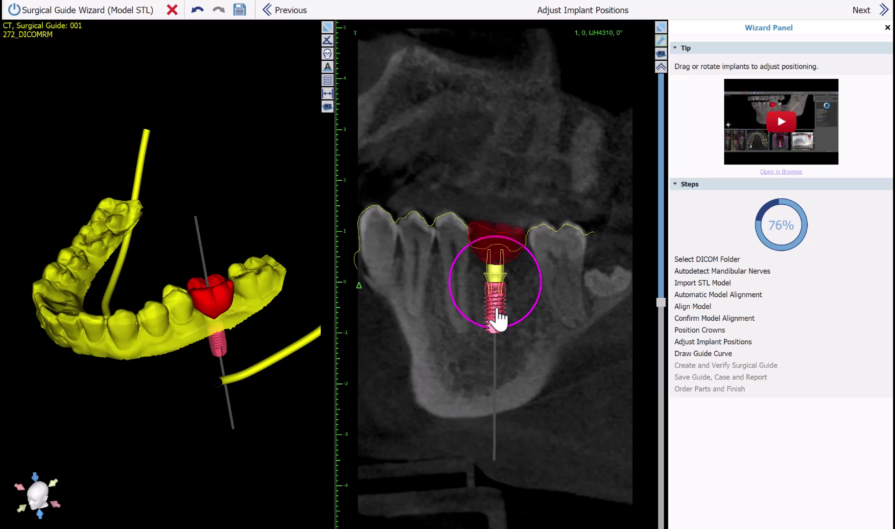
right_click(497, 317)
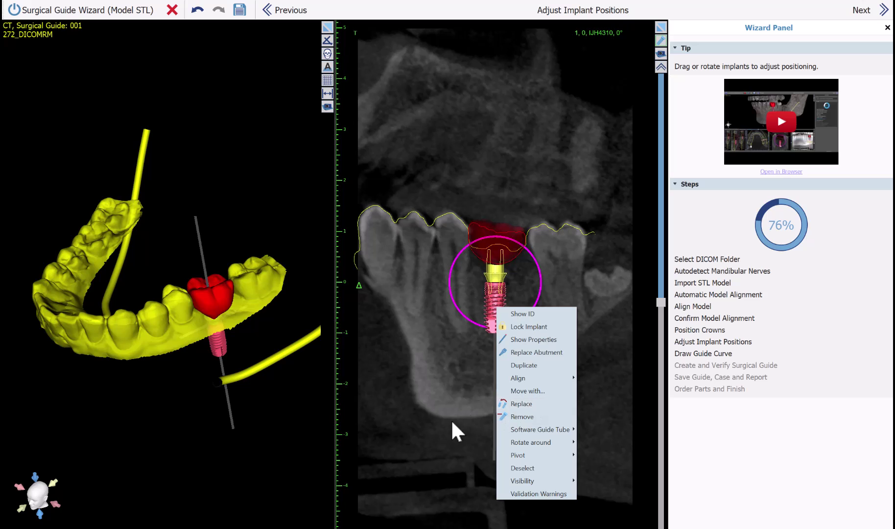
click(436, 473)
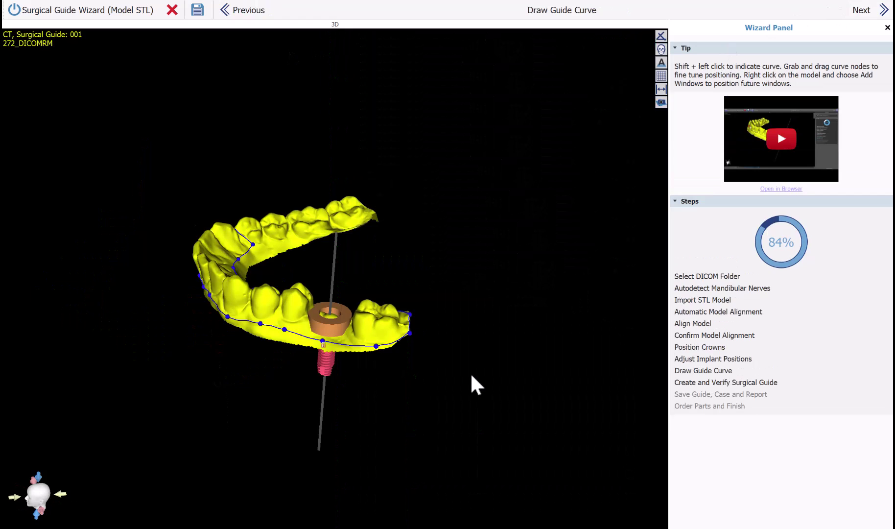
- Turn the jaw to an occlusal view, zoom in, and drag one guide-curve node to reshape the curve
drag(108, 386, 493, 405)
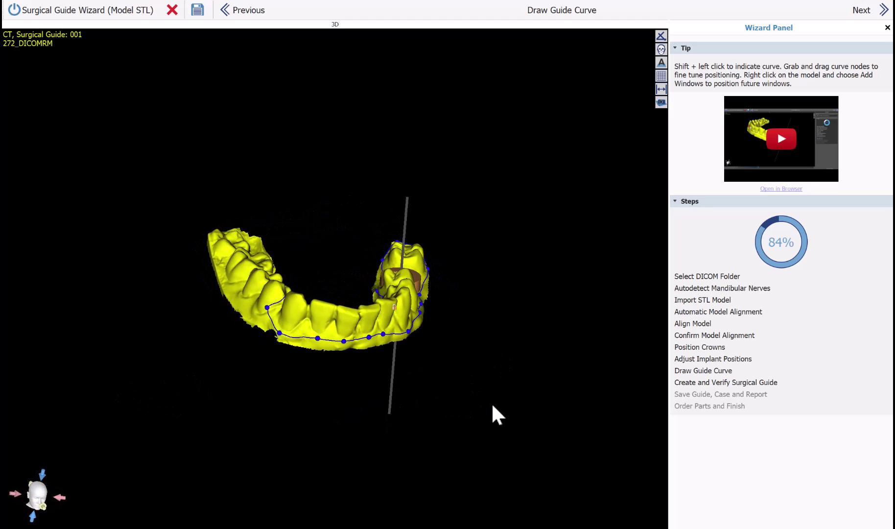
drag(481, 241, 350, 392)
scroll(351, 382, up, 3)
scroll(352, 370, up, 2)
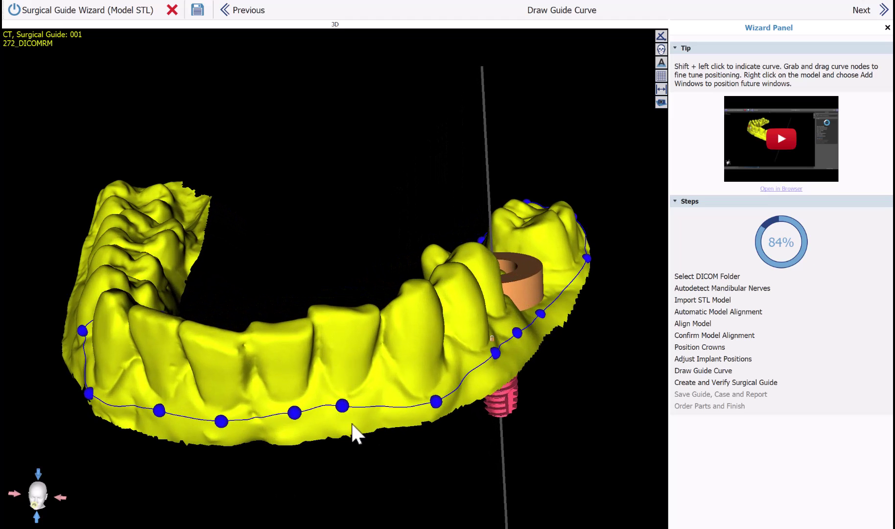
scroll(360, 456, up, 2)
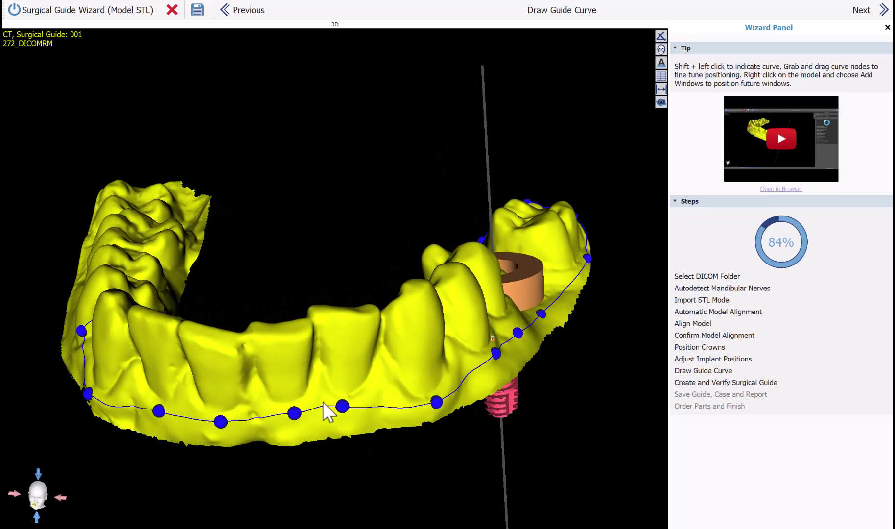
drag(345, 413, 348, 414)
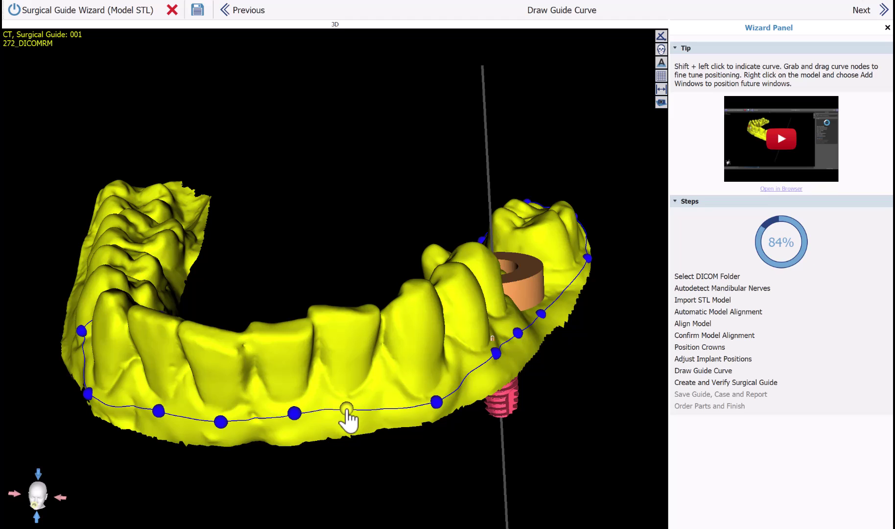
- Check the adjusted curve near the implant from several angles, then generate the surgical guide
drag(81, 464, 242, 454)
drag(606, 170, 287, 316)
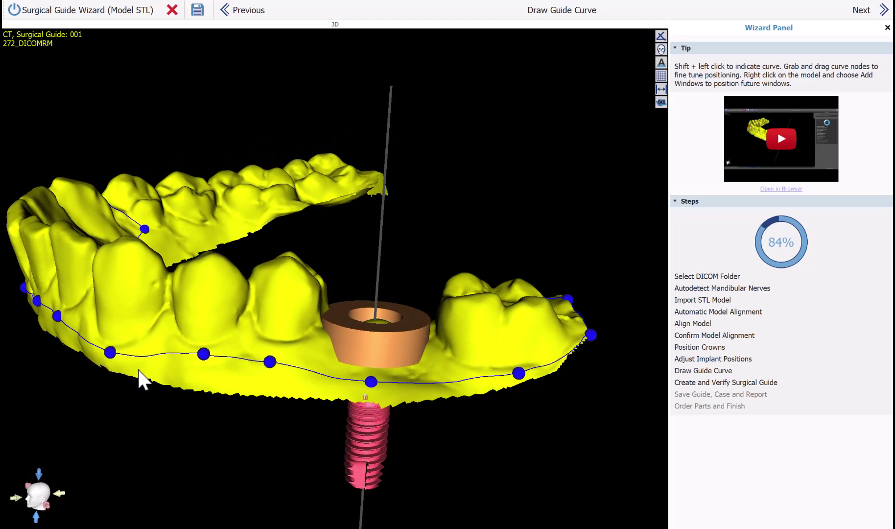
mouse_move(54, 403)
mouse_down()
mouse_move(82, 390)
mouse_move(134, 400)
mouse_move(68, 412)
mouse_up()
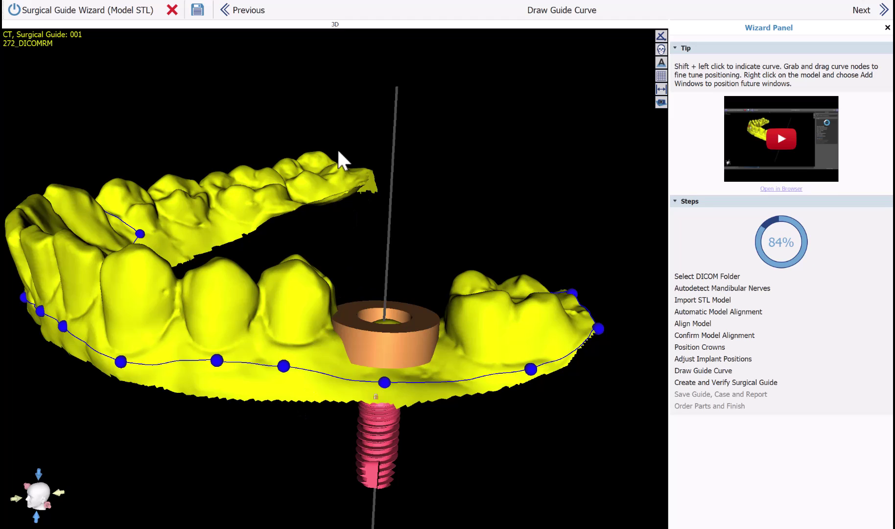
click(883, 10)
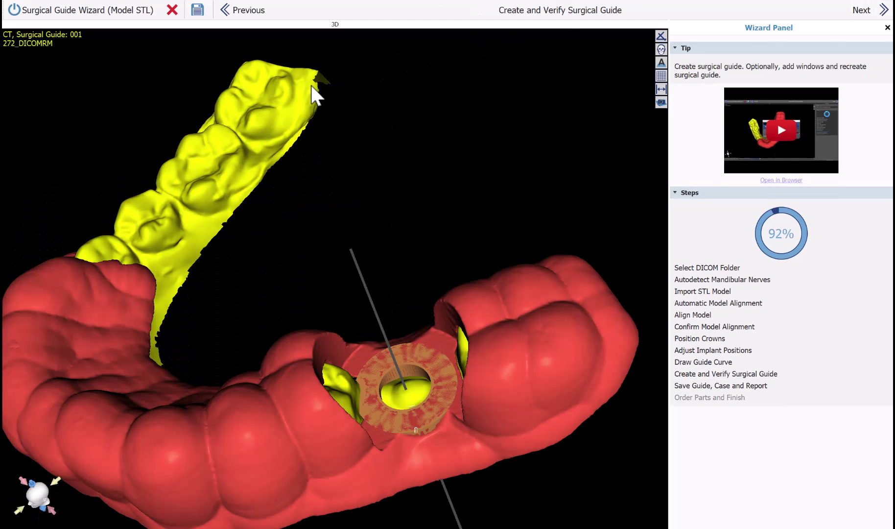
- Rotate the model to inspect the guide's underside, implant and sleeve opening from above
drag(250, 311, 284, 310)
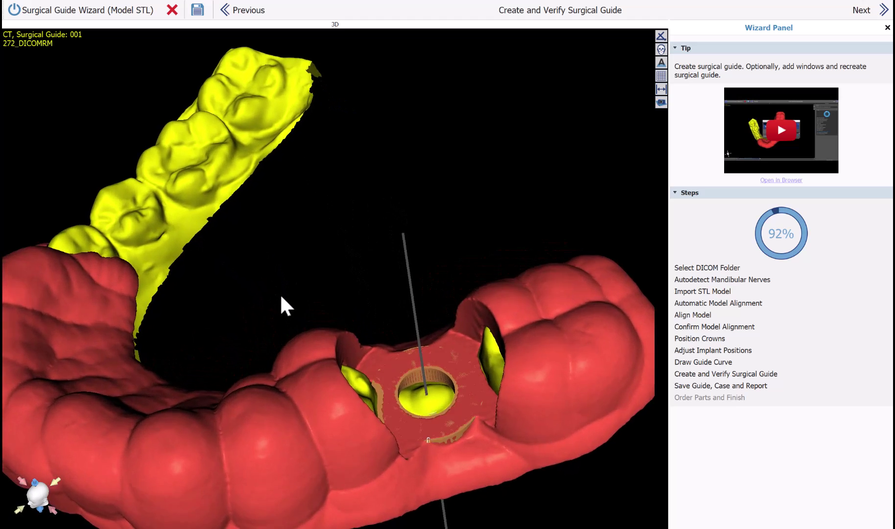
drag(497, 480, 514, 455)
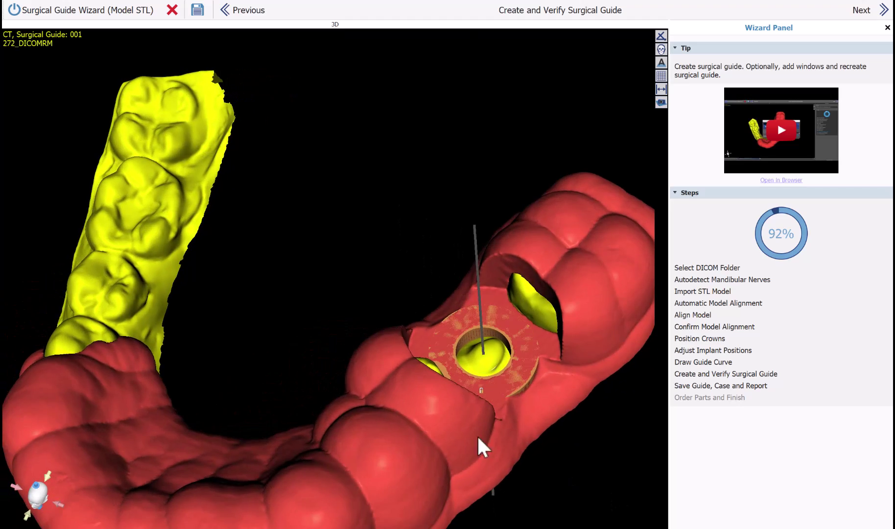
drag(294, 290, 274, 387)
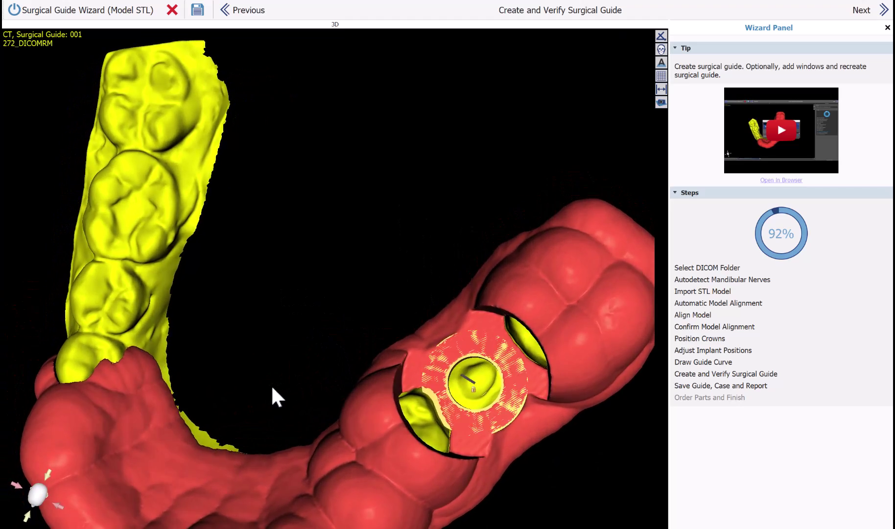
- Save the guide, case and report into a new Desktop folder named 'democase'
click(867, 14)
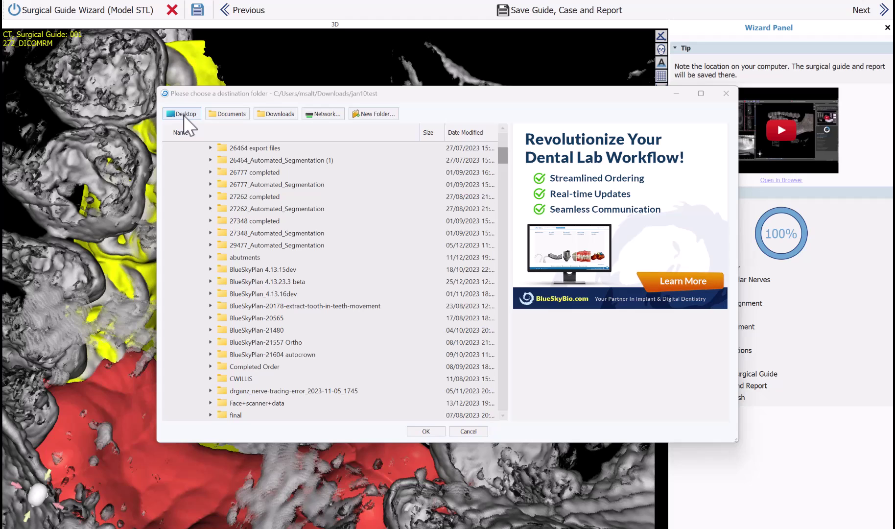
click(184, 114)
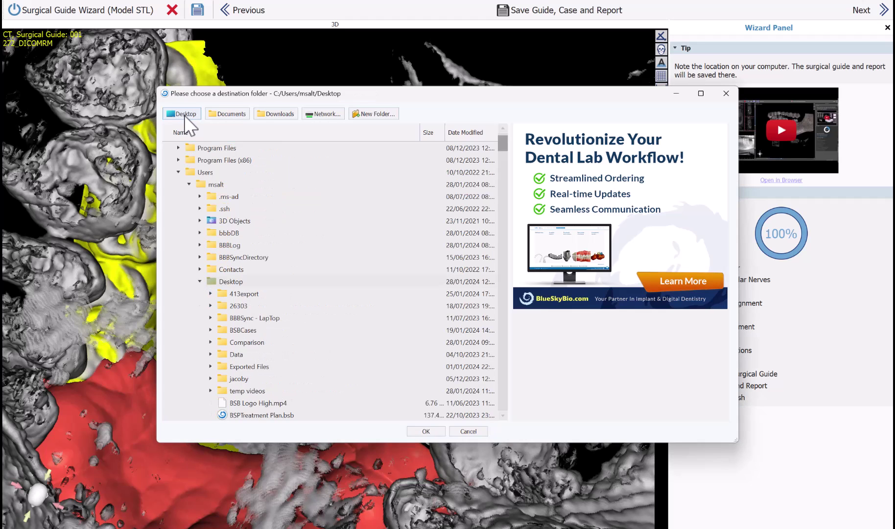
click(378, 114)
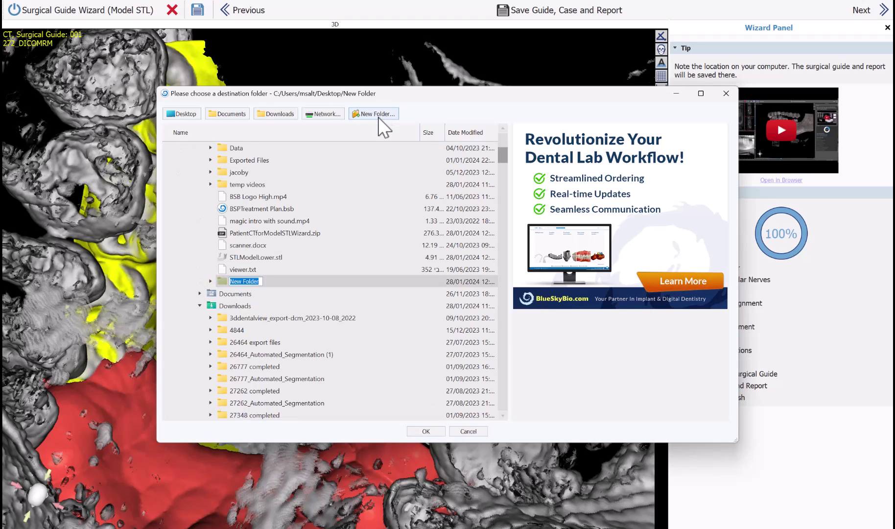
text(democase)
key(Return)
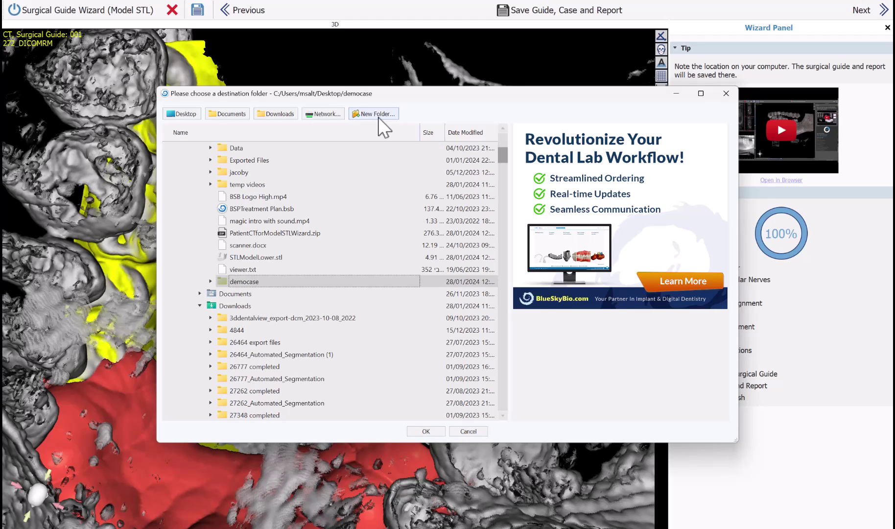
click(434, 432)
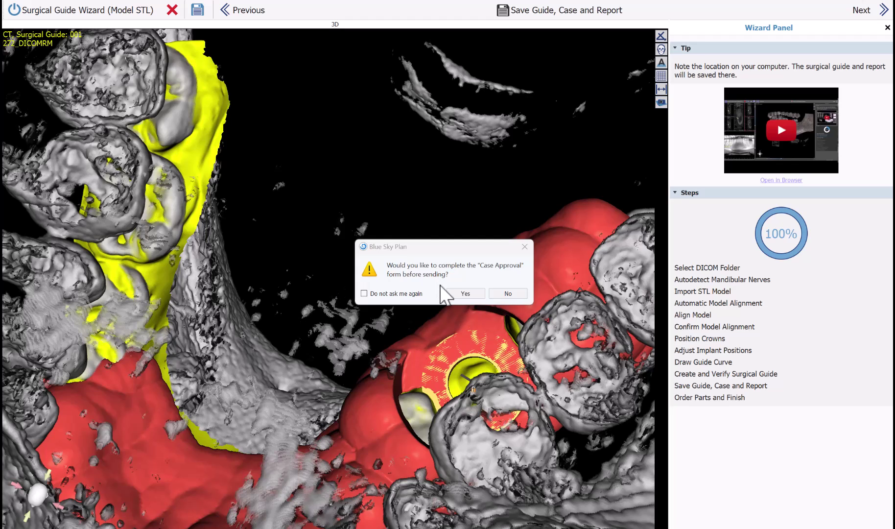
- Agree to the Case Approval form, then approve and save the case
click(467, 295)
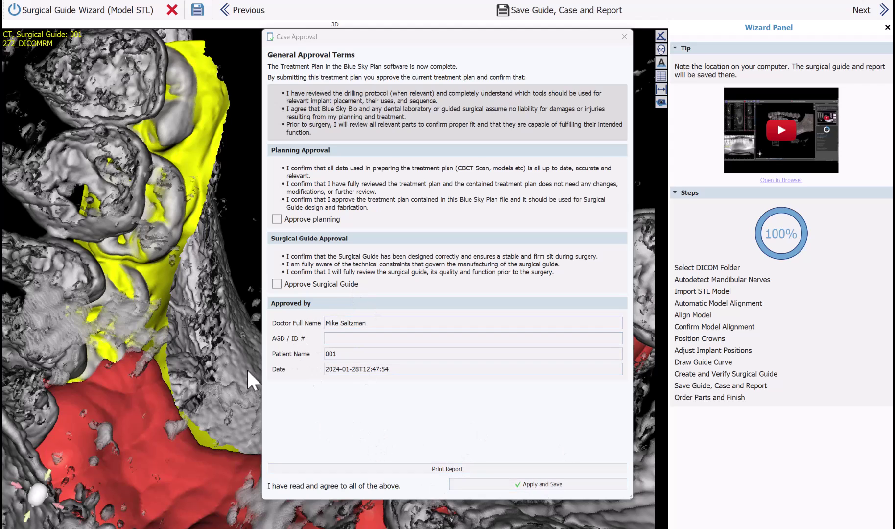
click(559, 484)
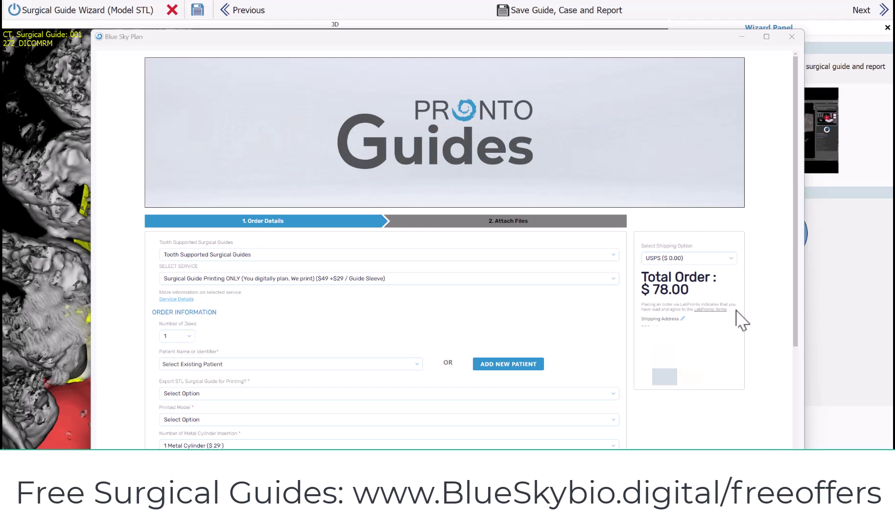
- Discard the LabPronto order, save the drilling report as PDF, and minimize the opened report
click(779, 488)
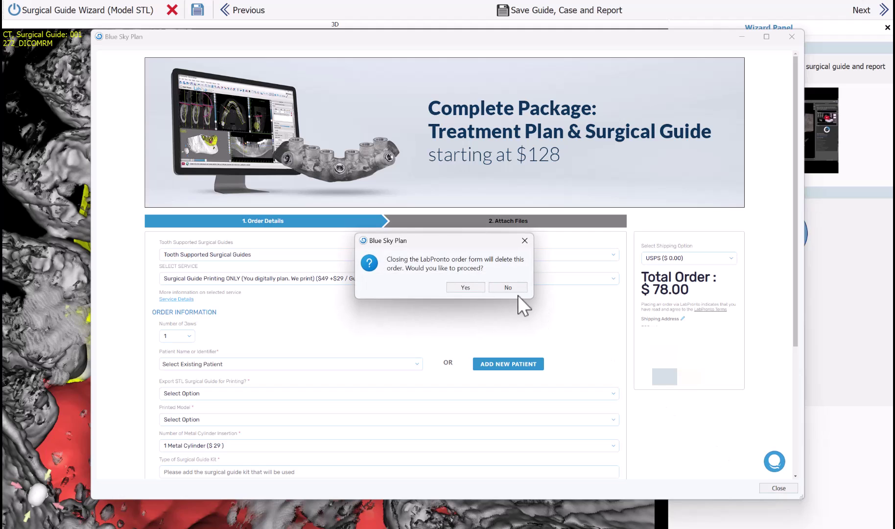
click(460, 288)
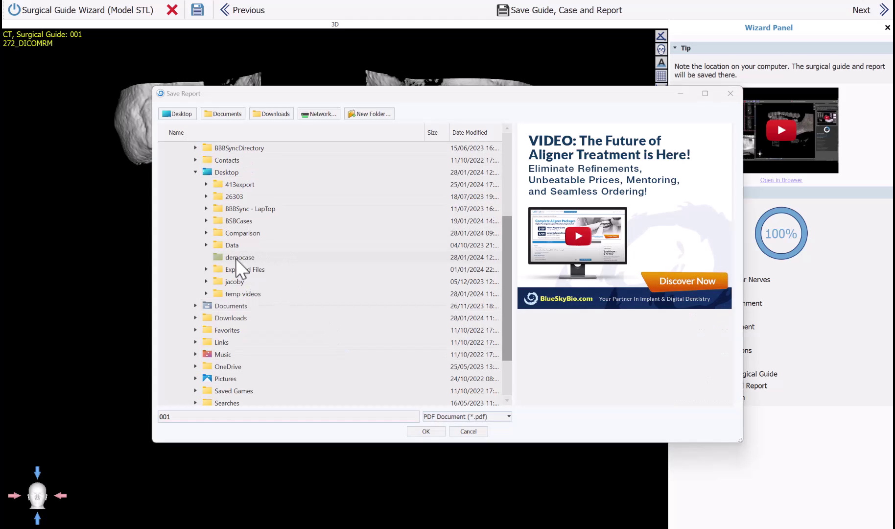
click(424, 433)
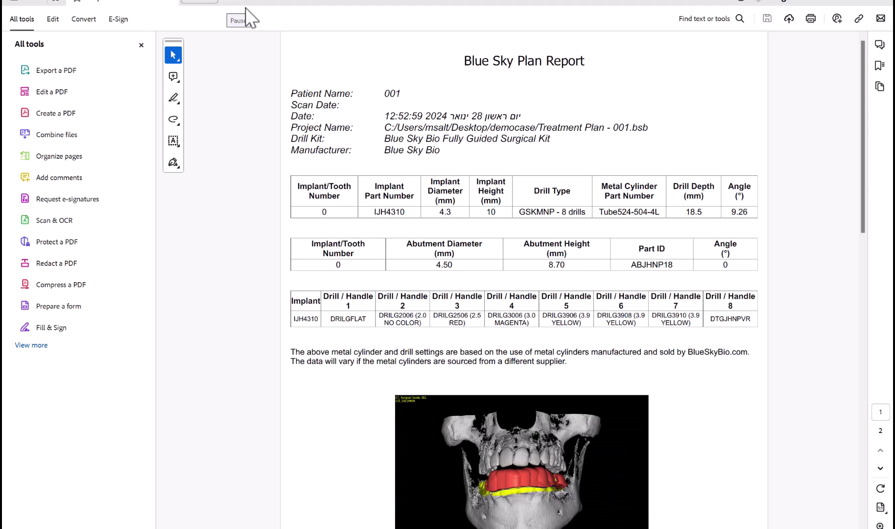
click(828, 4)
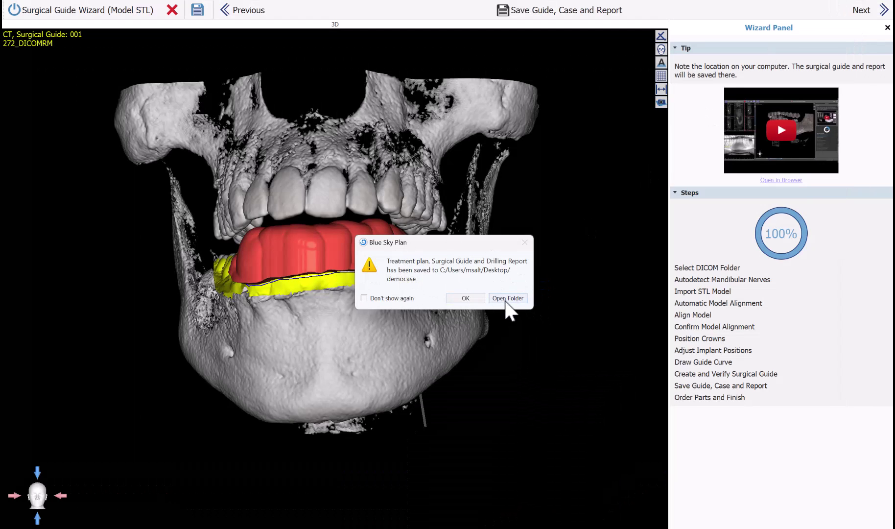
- Dismiss the saved message and advance the wizard to Order Parts and Finish
click(465, 298)
click(860, 14)
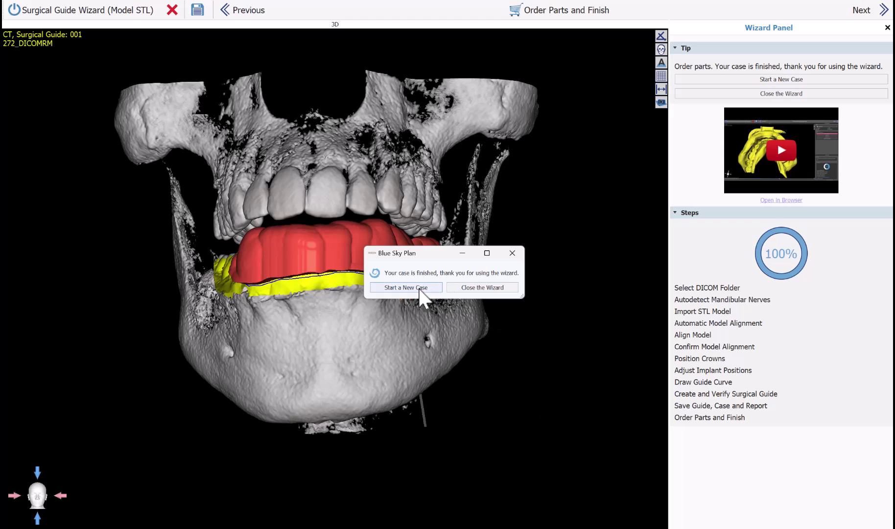
- Close the wizard, turn the skull to a frontal view, and show the virtual crown over the implant
click(495, 289)
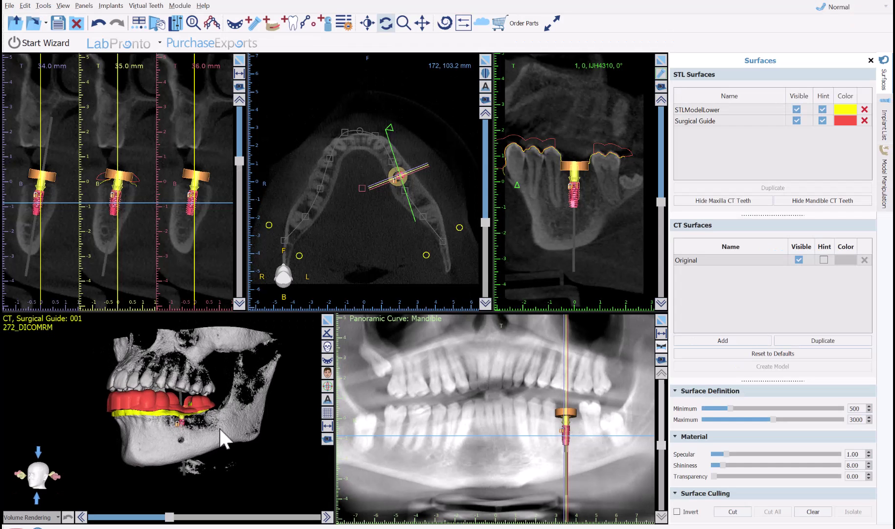
drag(219, 427, 247, 420)
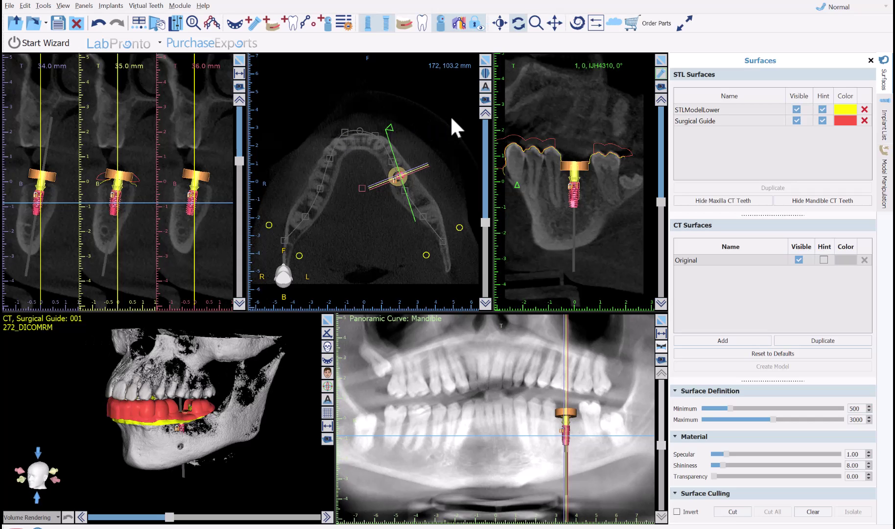
click(423, 24)
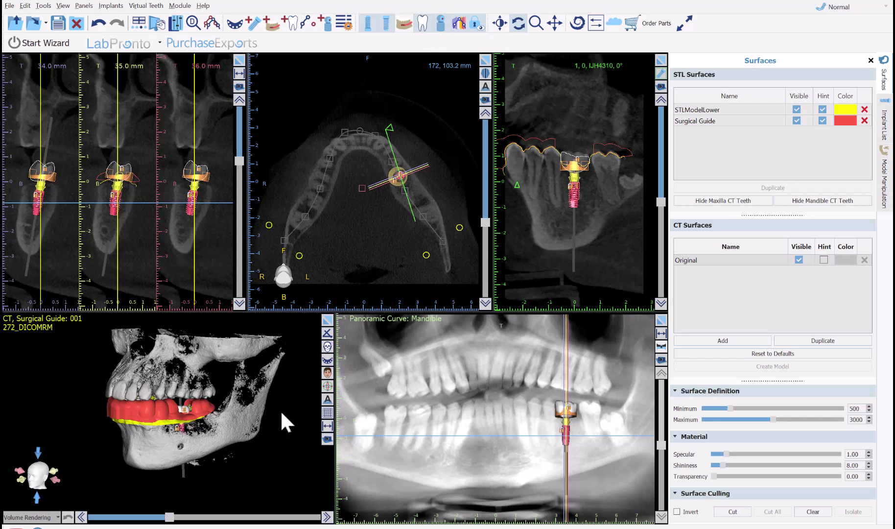
scroll(254, 432, up, 5)
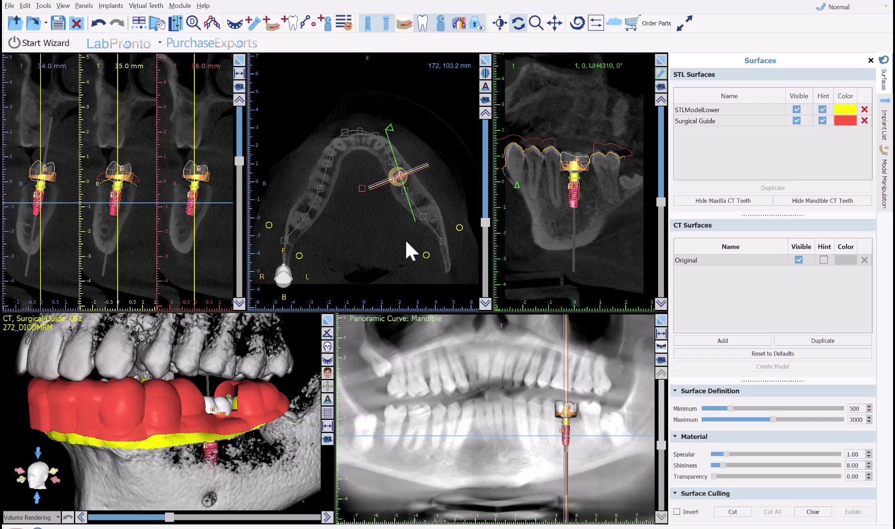
click(836, 6)
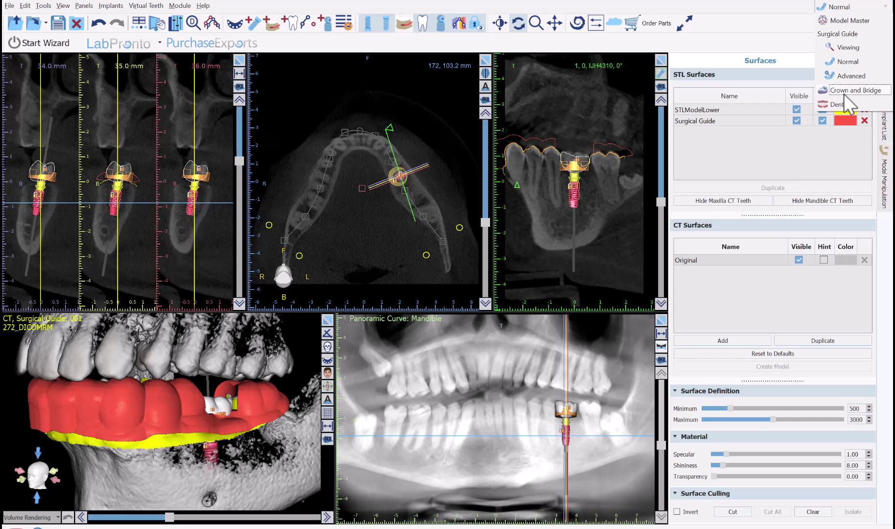
- Switch the workspace from the mode list to Model Master
click(774, 19)
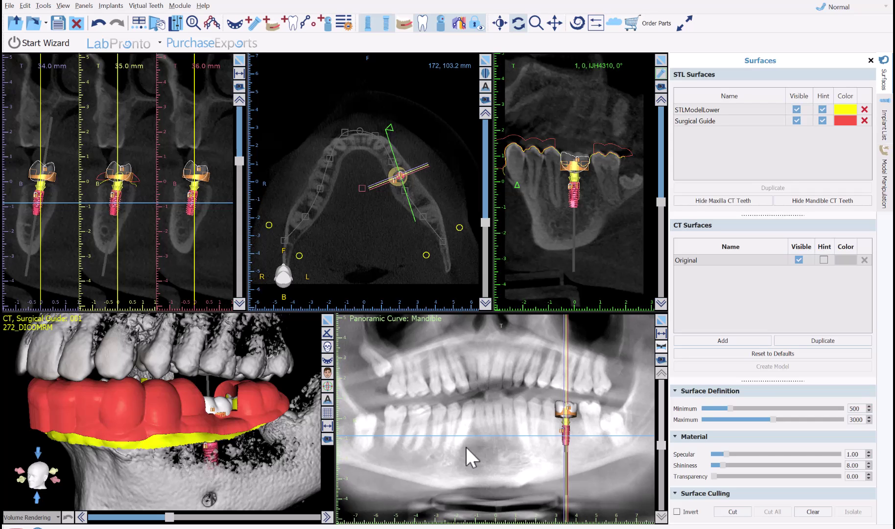
click(835, 8)
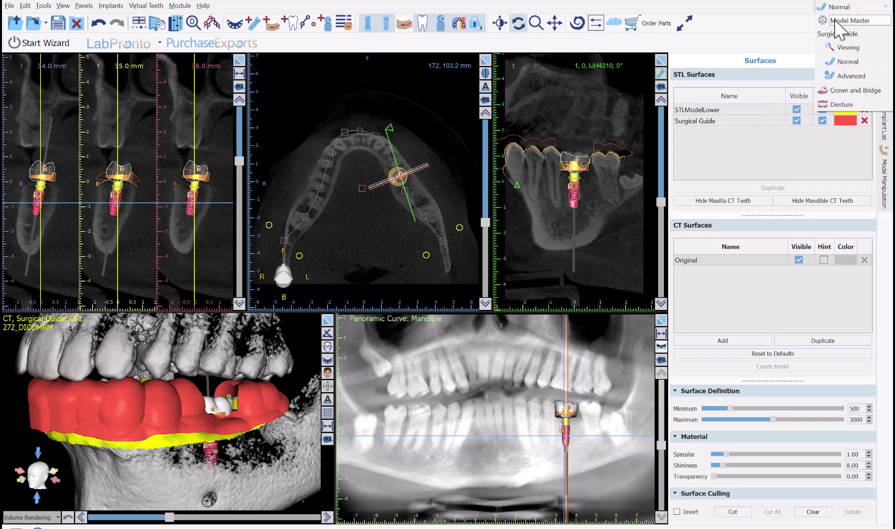
click(837, 22)
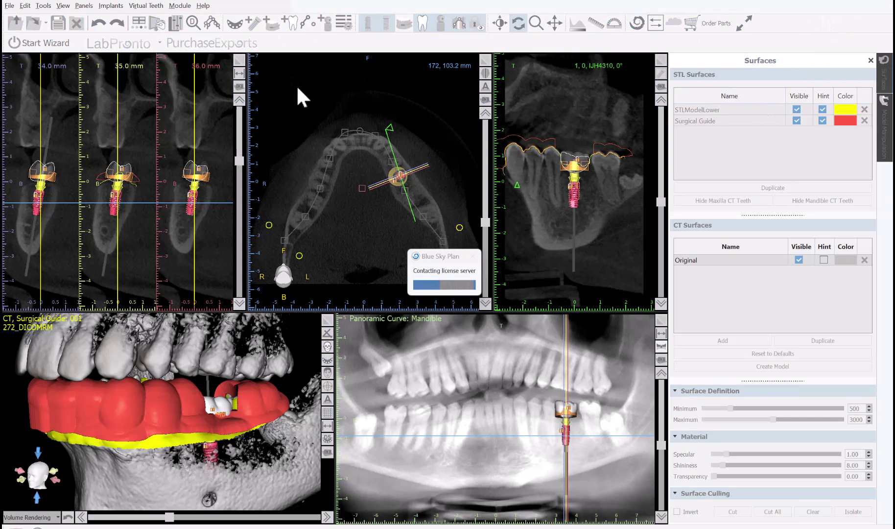
- Show the Segmentation panel and tick Airways for automatic jaw segmentation
click(158, 22)
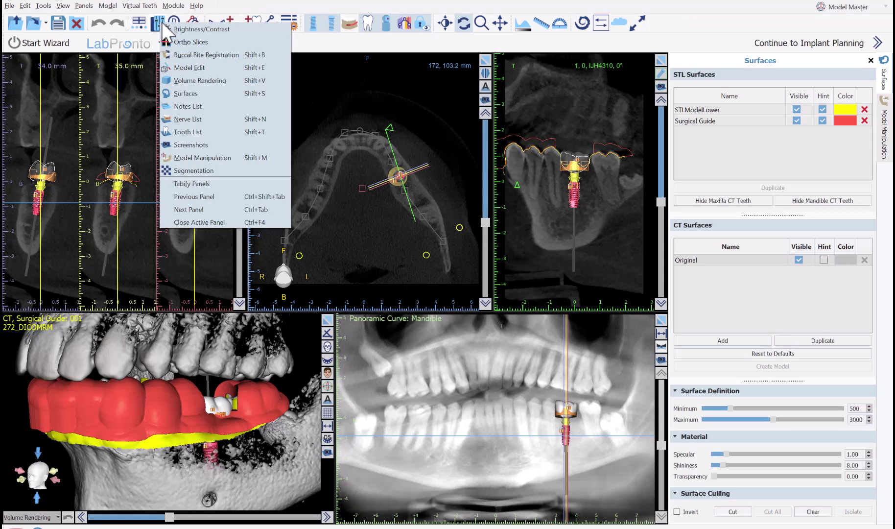
click(199, 167)
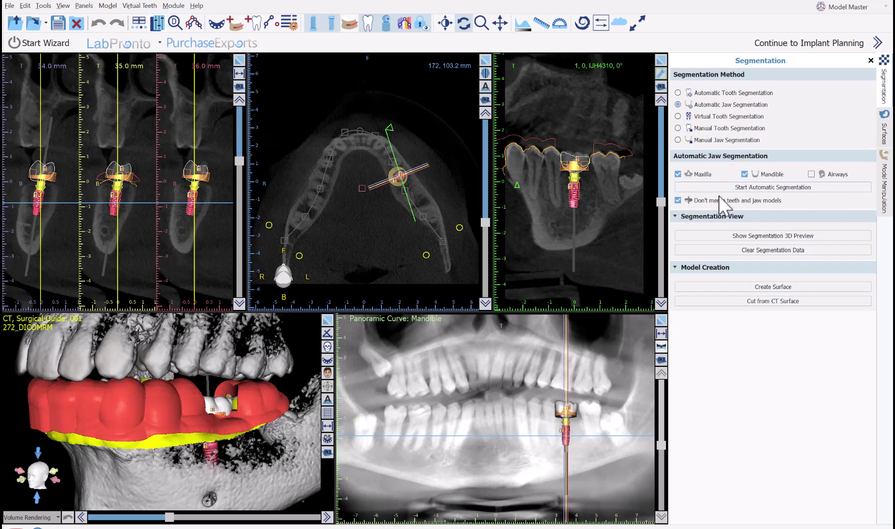
click(844, 174)
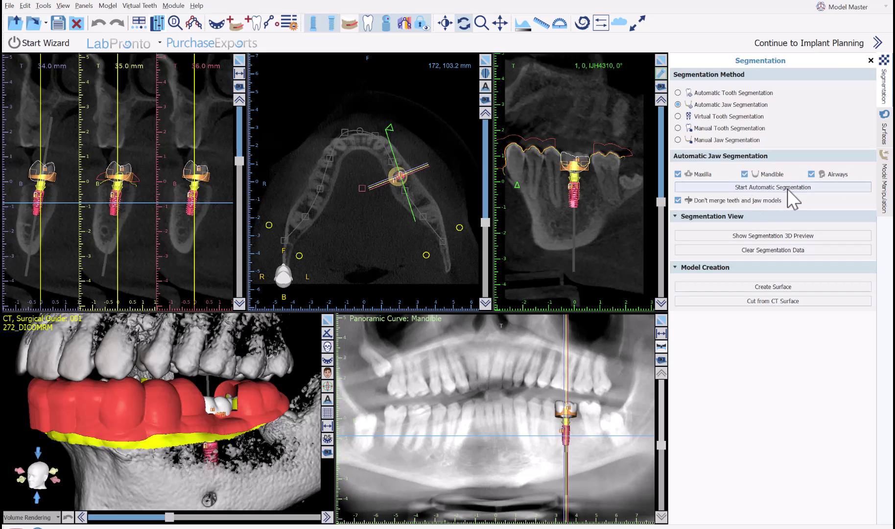